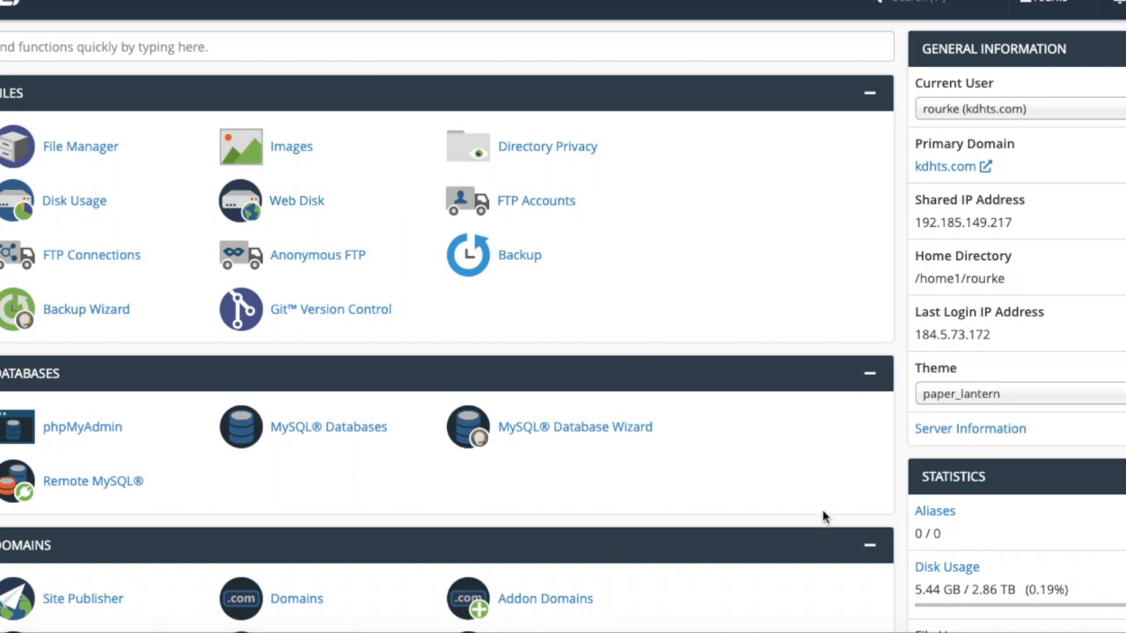
# Find the Software section in cPanel and open QuickInstall.
pyautogui.scroll(-8, 565, 299)
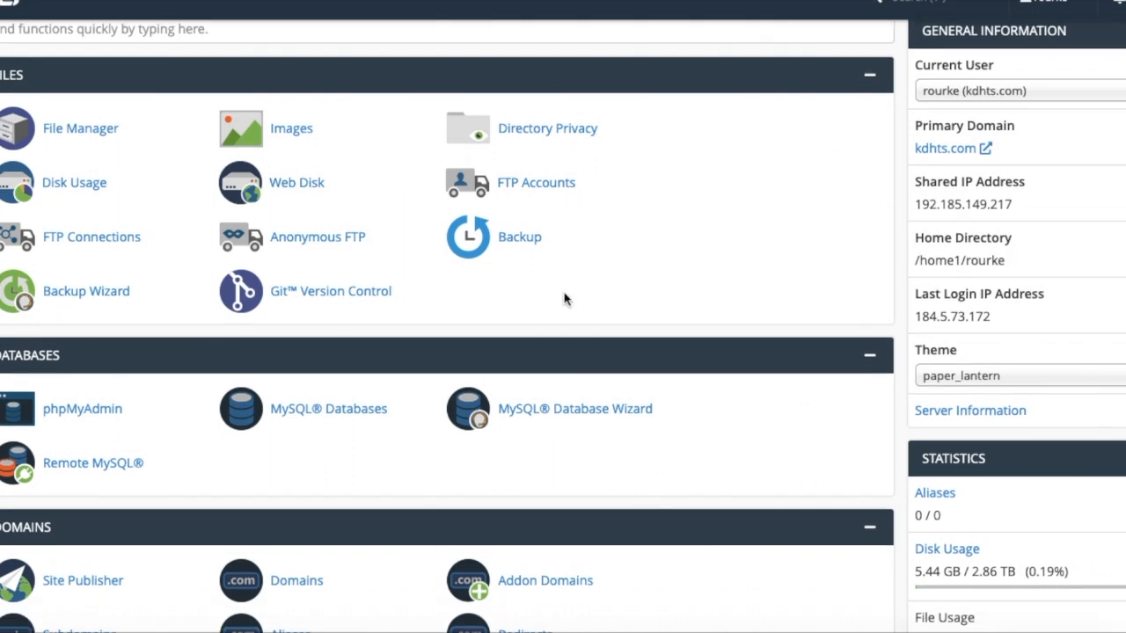
pyautogui.scroll(-7, 564, 299)
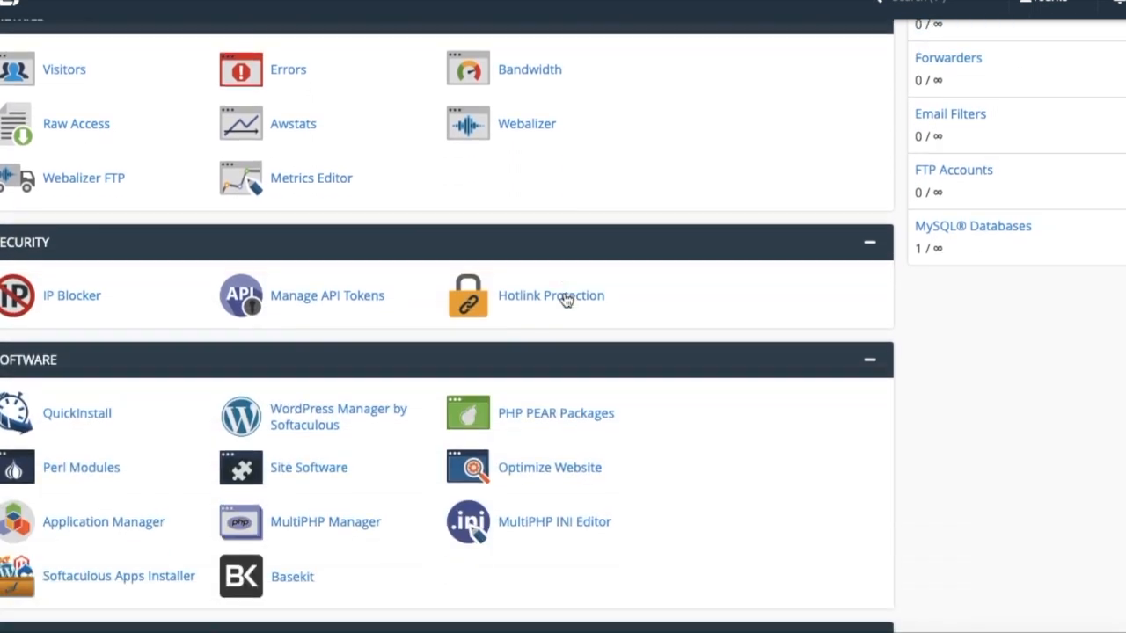
pyautogui.scroll(-1, 566, 301)
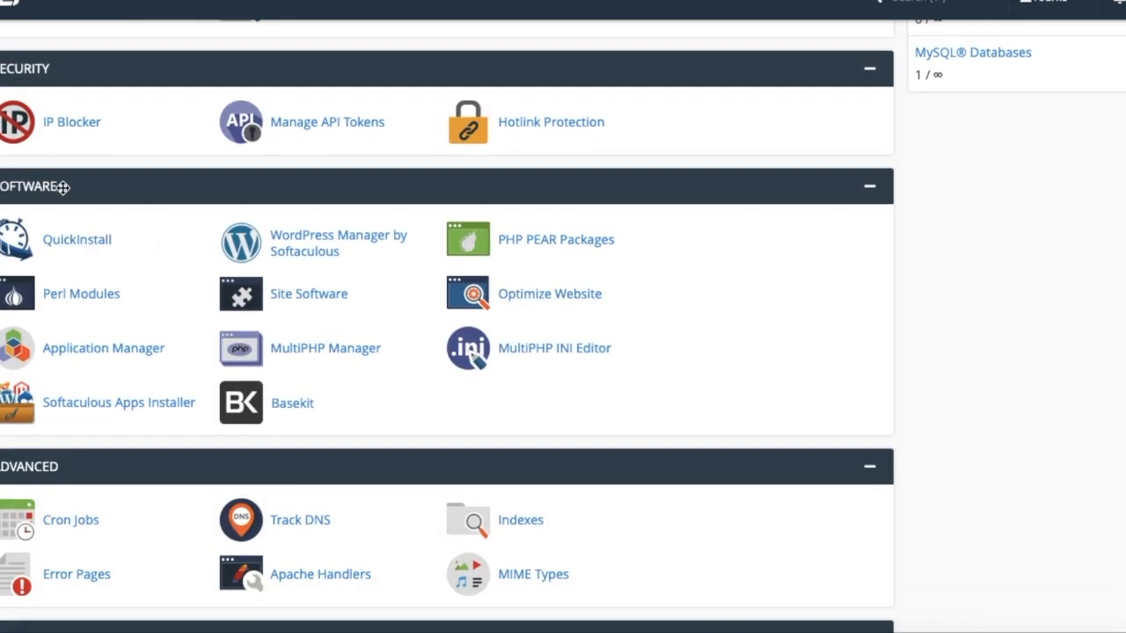
pyautogui.scroll(-1, 119, 285)
pyautogui.scroll(-8, 118, 284)
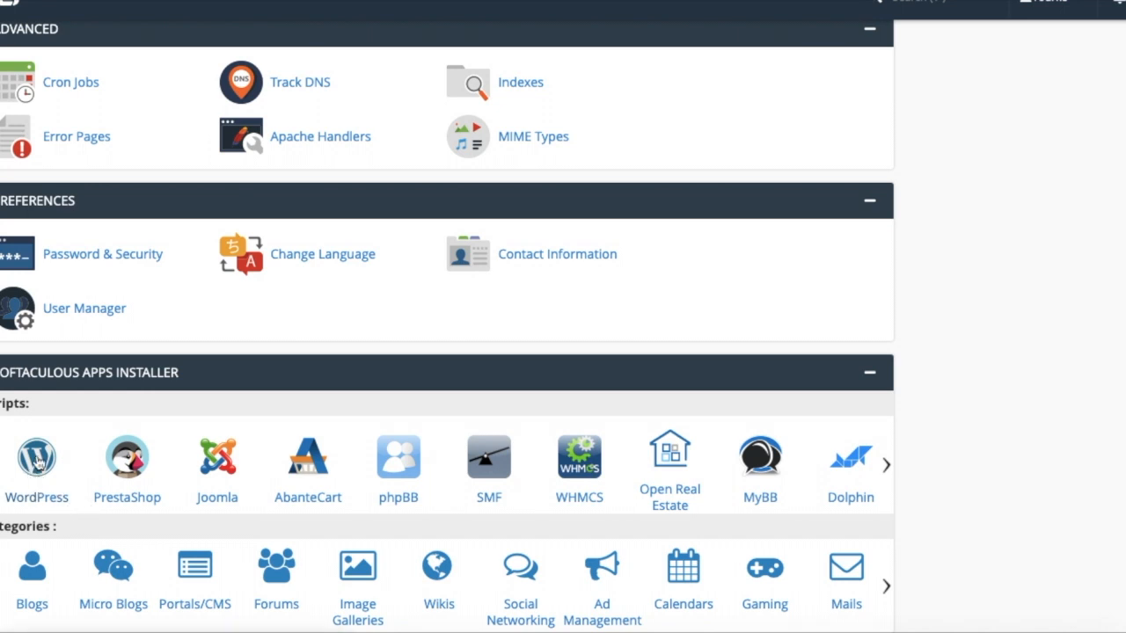
pyautogui.scroll(10, 50, 460)
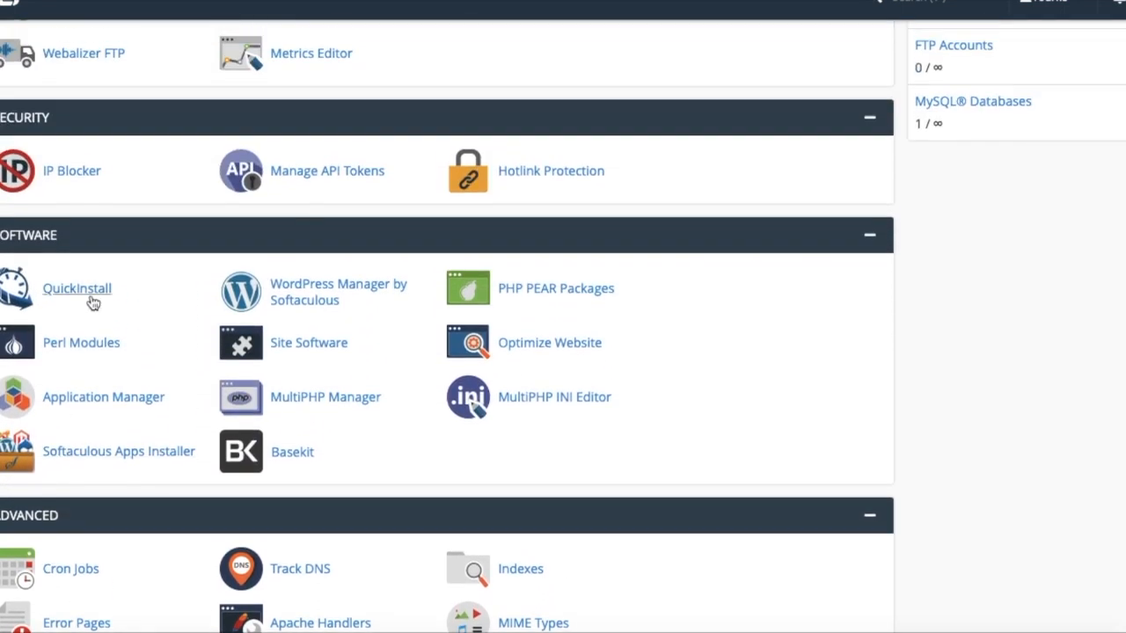
pyautogui.click(78, 289)
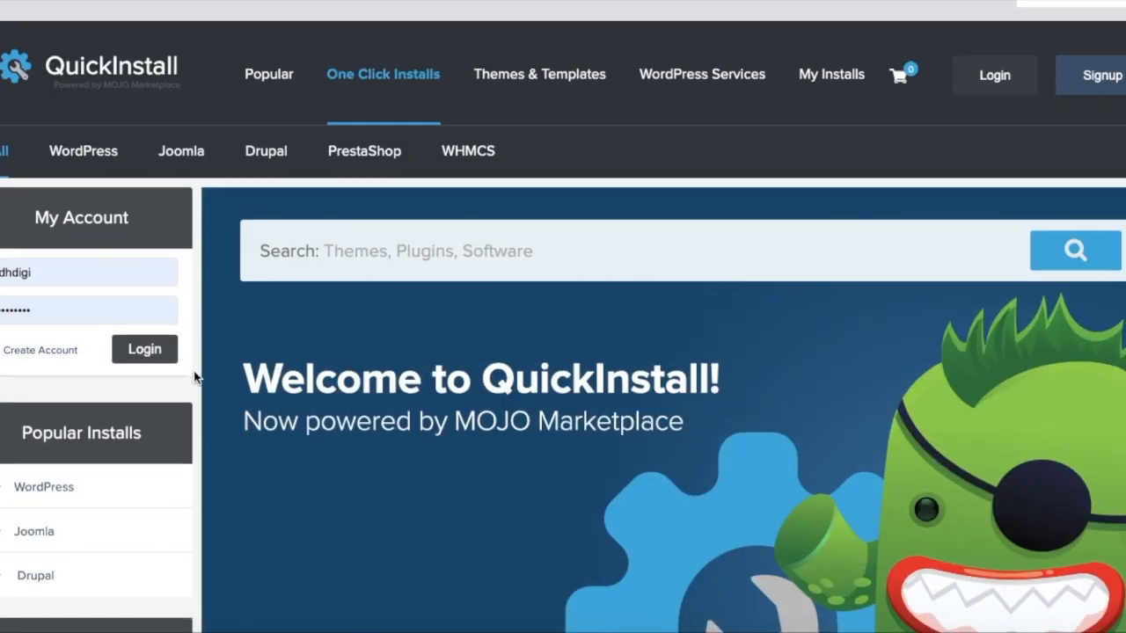
# Choose WordPress in QuickInstall and open the installation form for its free option.
pyautogui.scroll(-5, 385, 321)
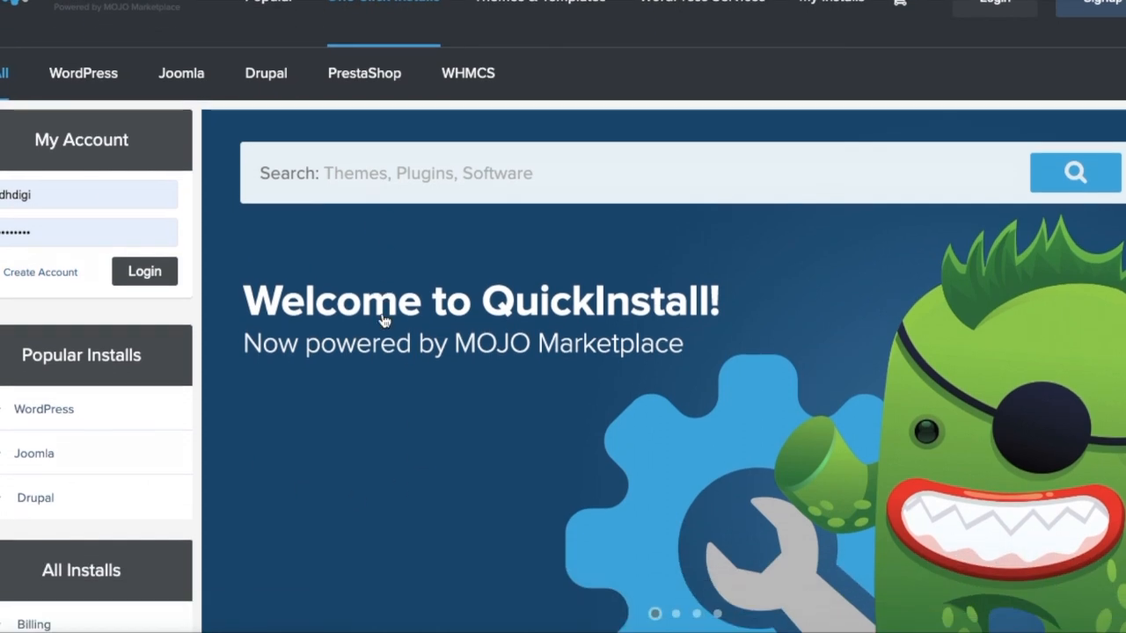
pyautogui.scroll(-4, 384, 321)
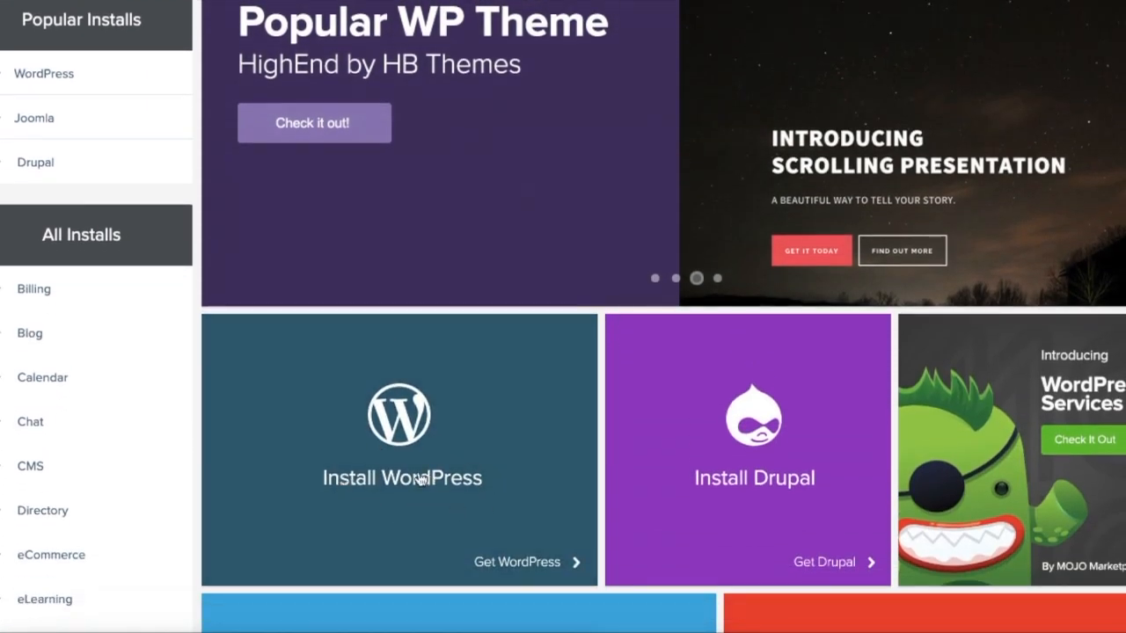
pyautogui.click(381, 463)
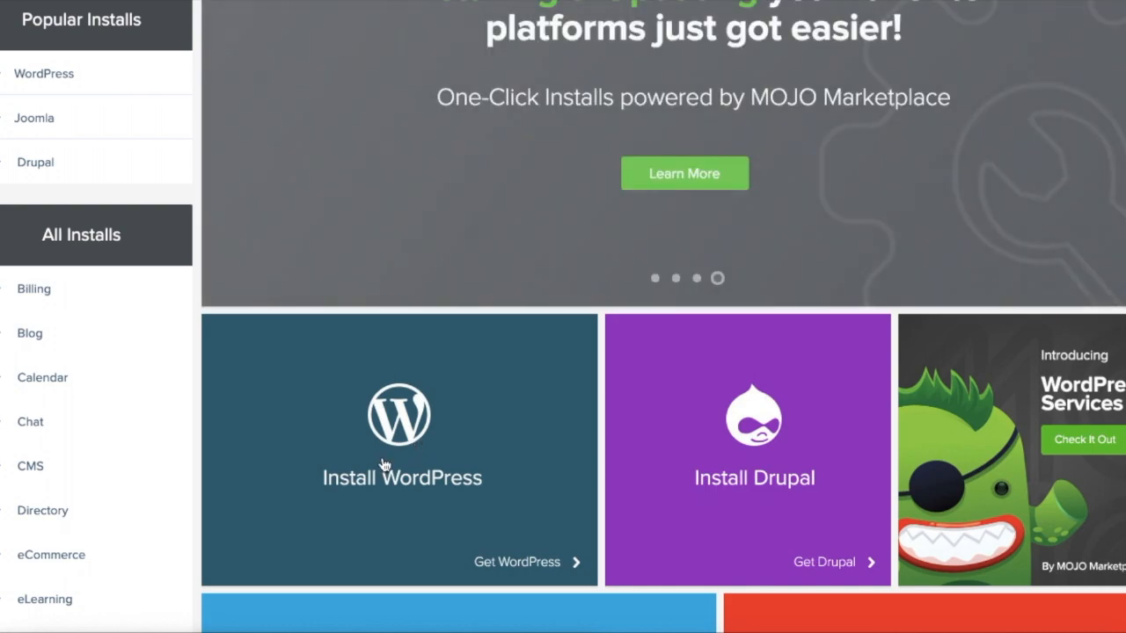
pyautogui.scroll(-10, 382, 463)
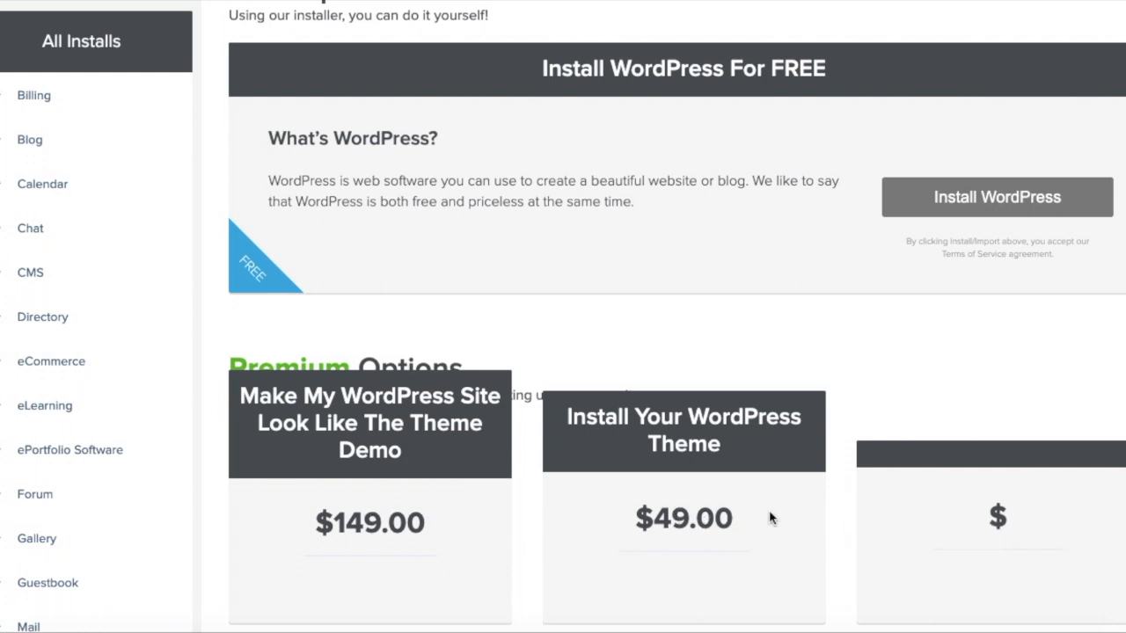
pyautogui.scroll(1, 875, 508)
pyautogui.scroll(1, 875, 507)
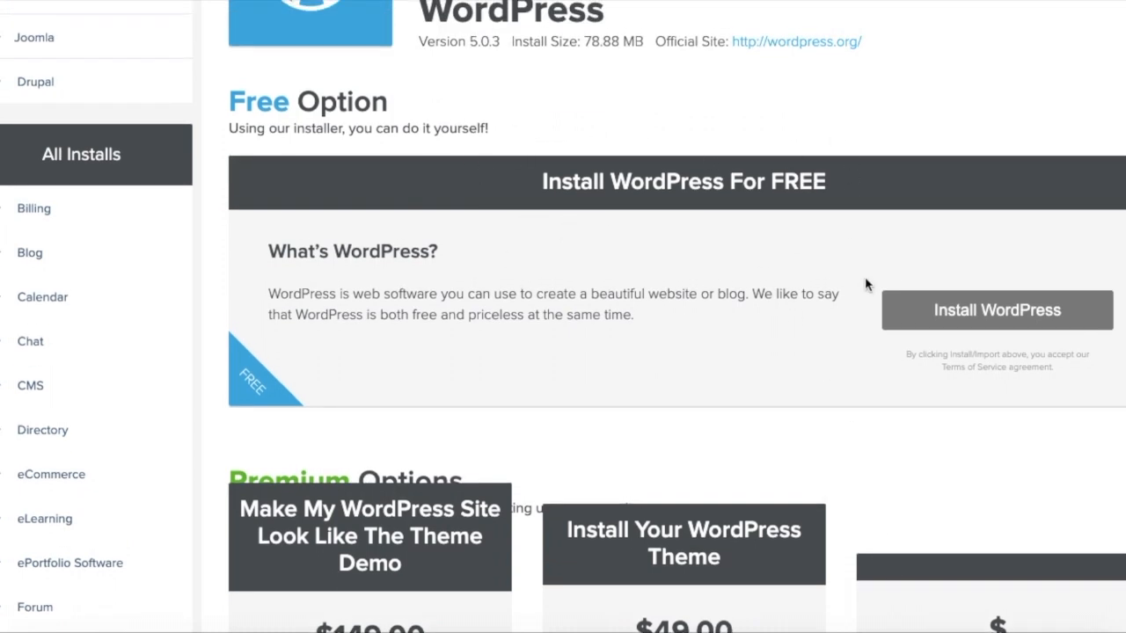
pyautogui.click(926, 314)
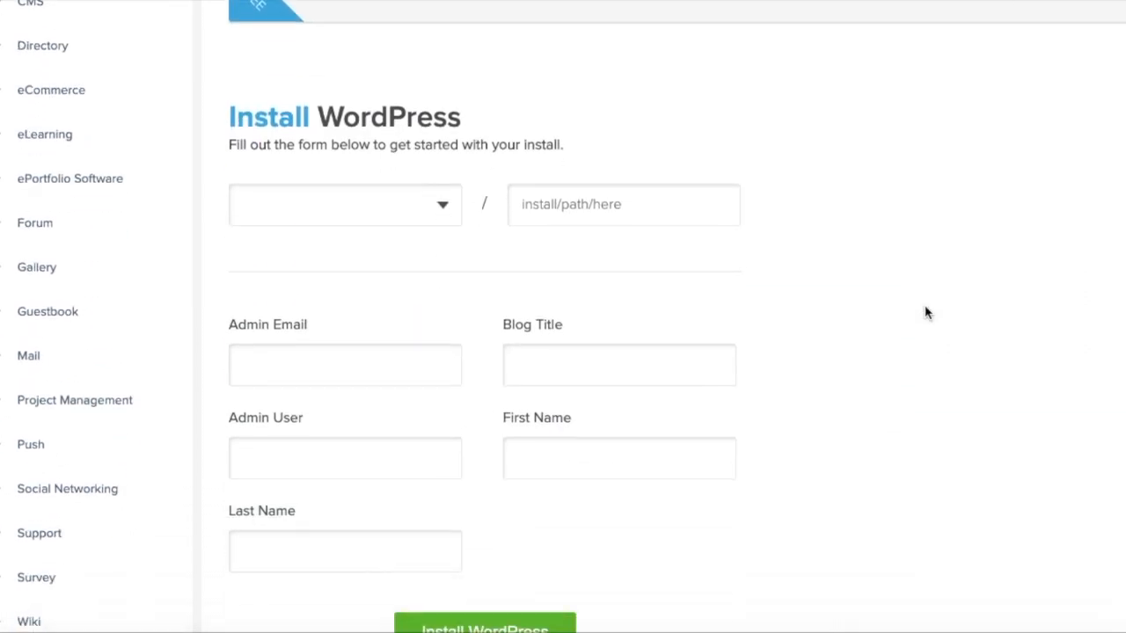
# Set the install location to the kdhts.com domain with the path example.
pyautogui.click(450, 203)
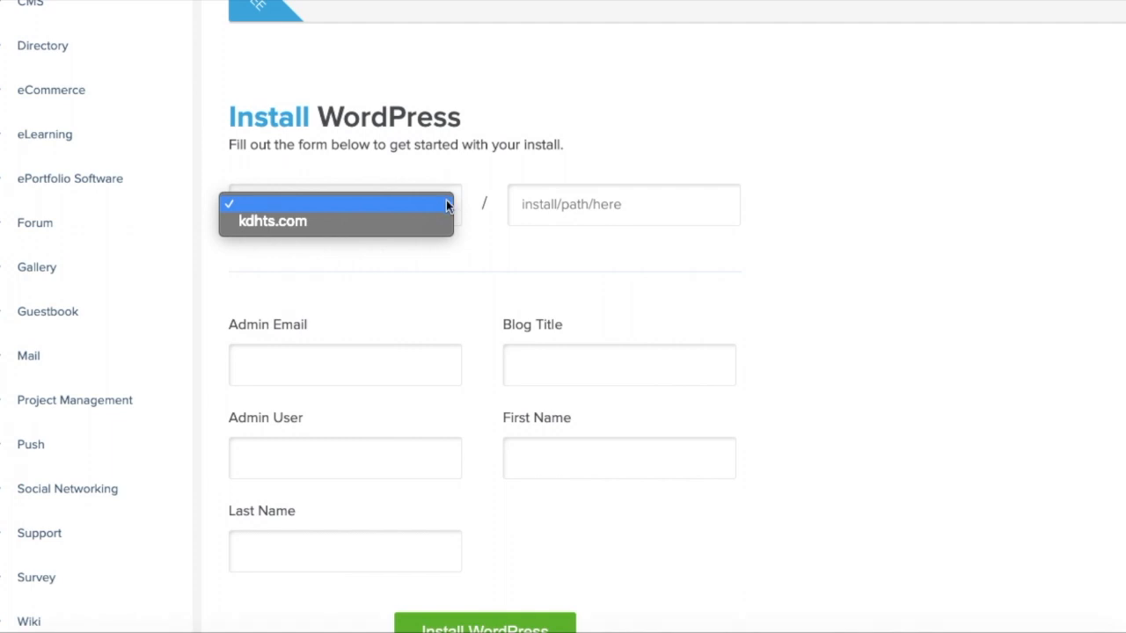
pyautogui.click(530, 152)
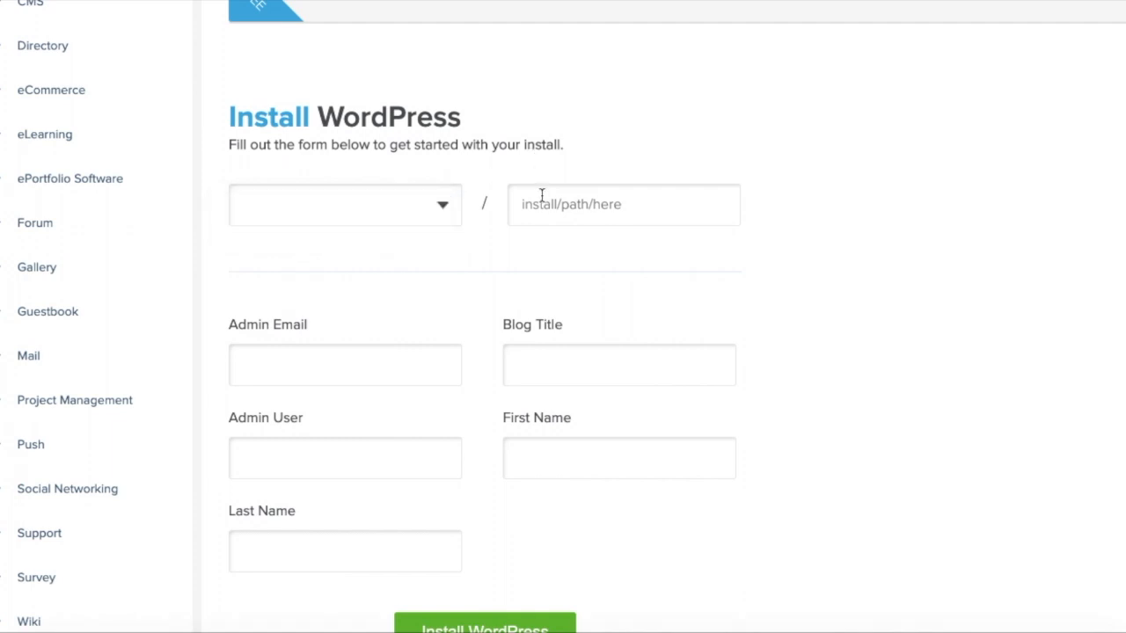
pyautogui.click(451, 207)
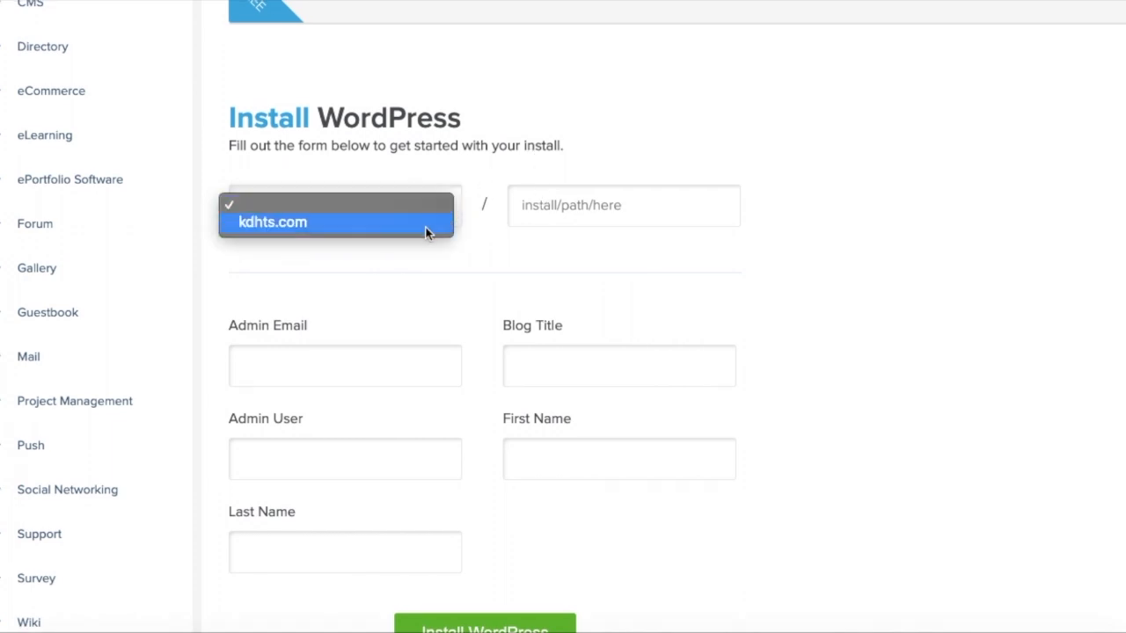
pyautogui.click(426, 230)
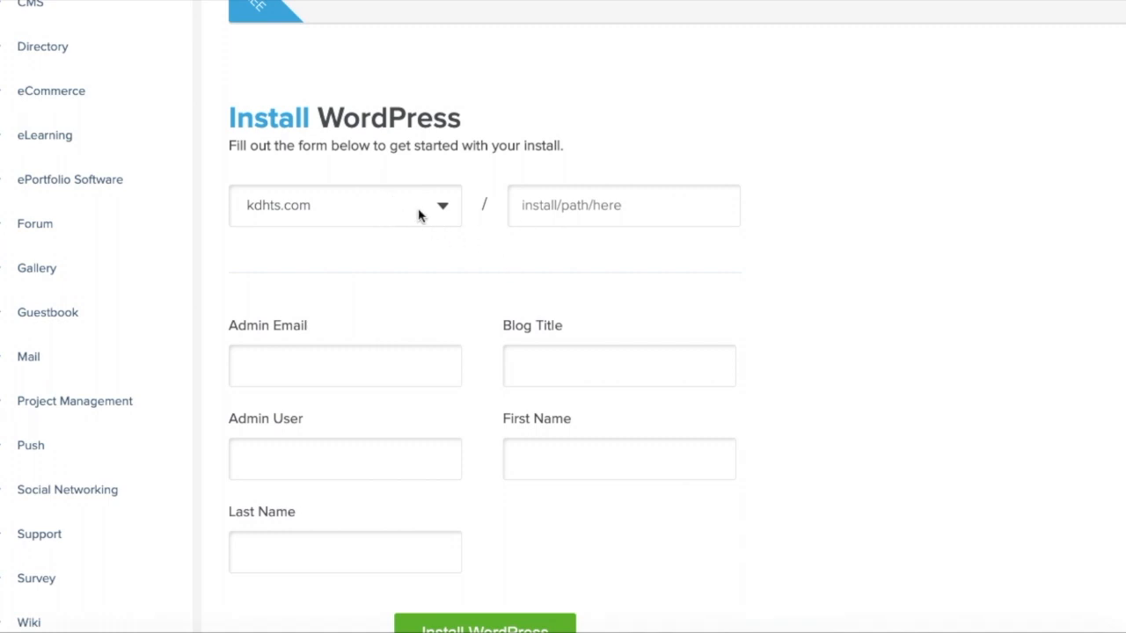
pyautogui.click(573, 206)
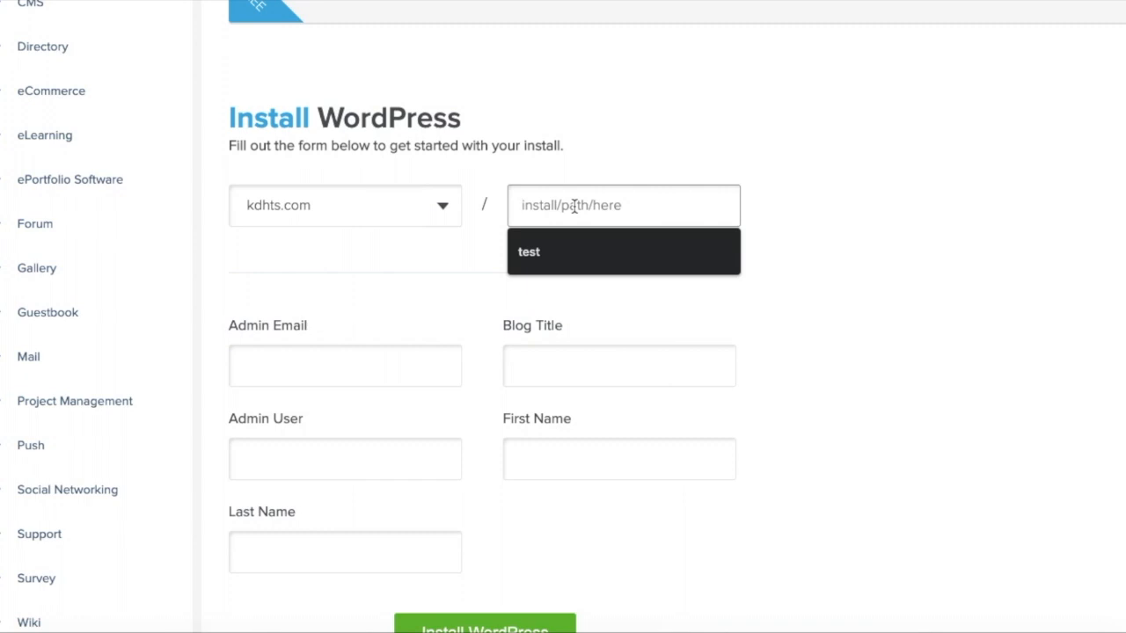
pyautogui.write('exam')
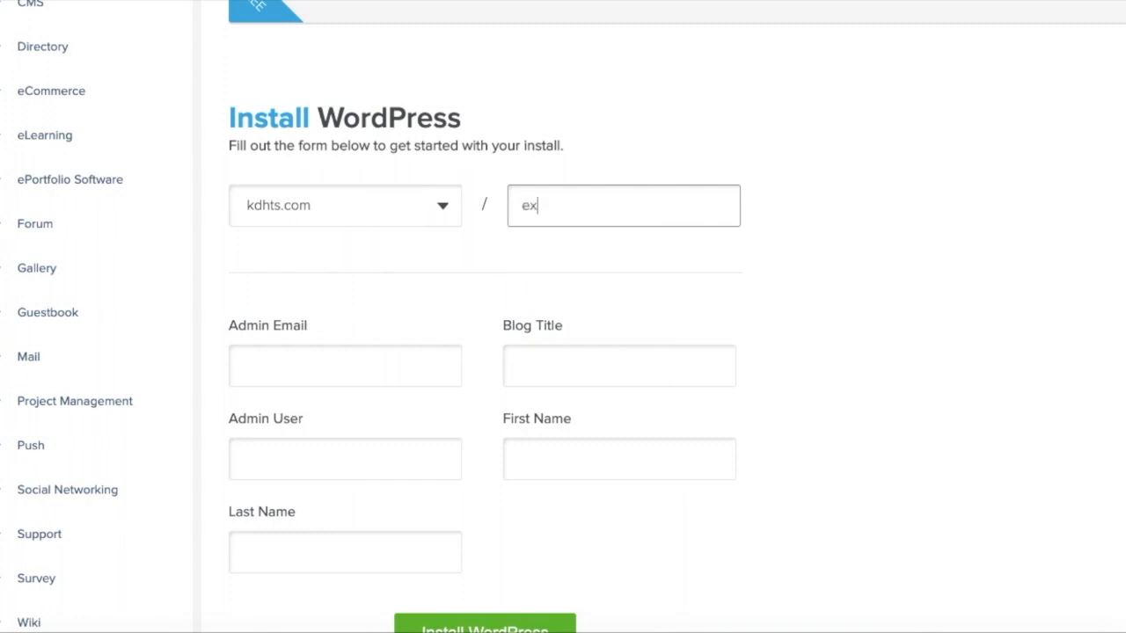
pyautogui.write('ple')
pyautogui.click(577, 260)
# Fill in the administrator's email address and set the blog title to Example.
pyautogui.scroll(-1, 536, 278)
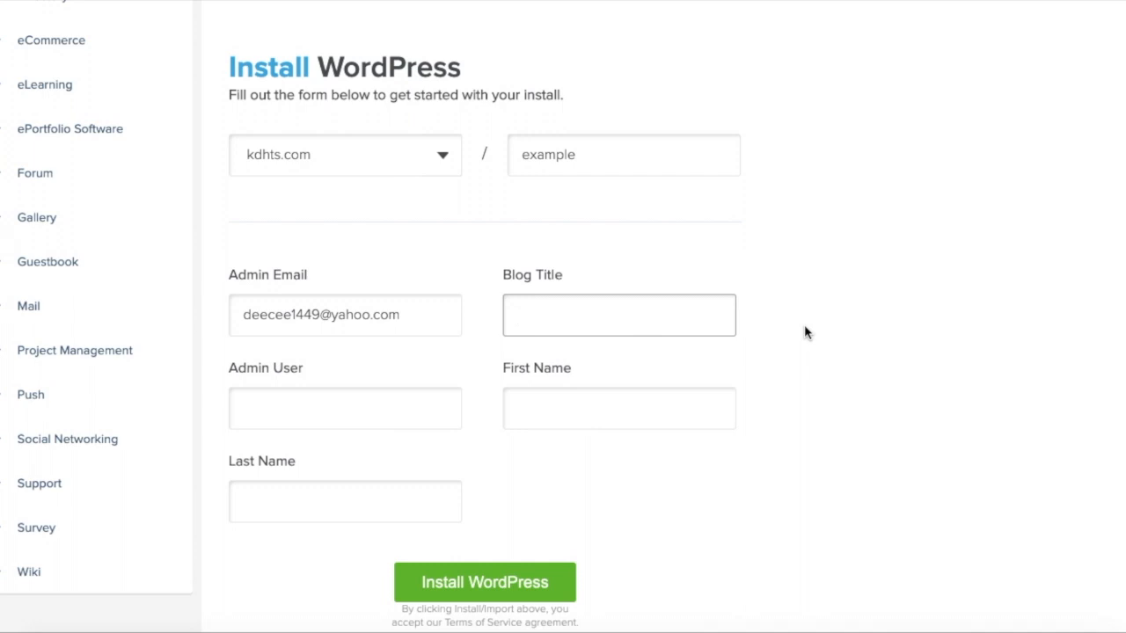
pyautogui.write('Example')
# Set the admin user to example and fill in Example as both first and last name.
pyautogui.click(401, 419)
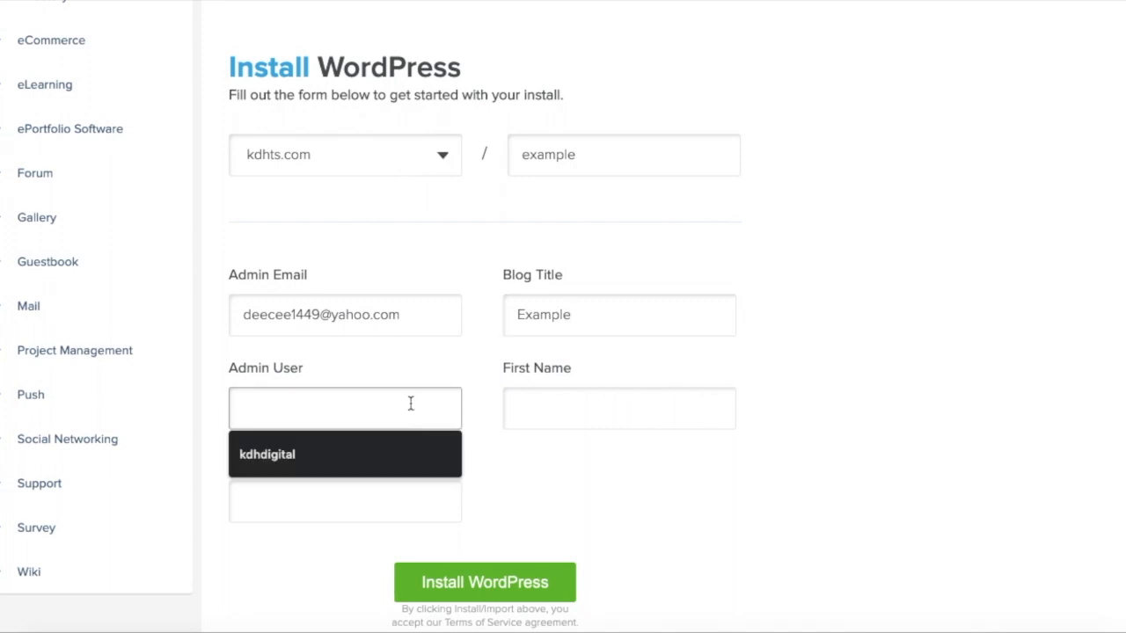
pyautogui.write('example')
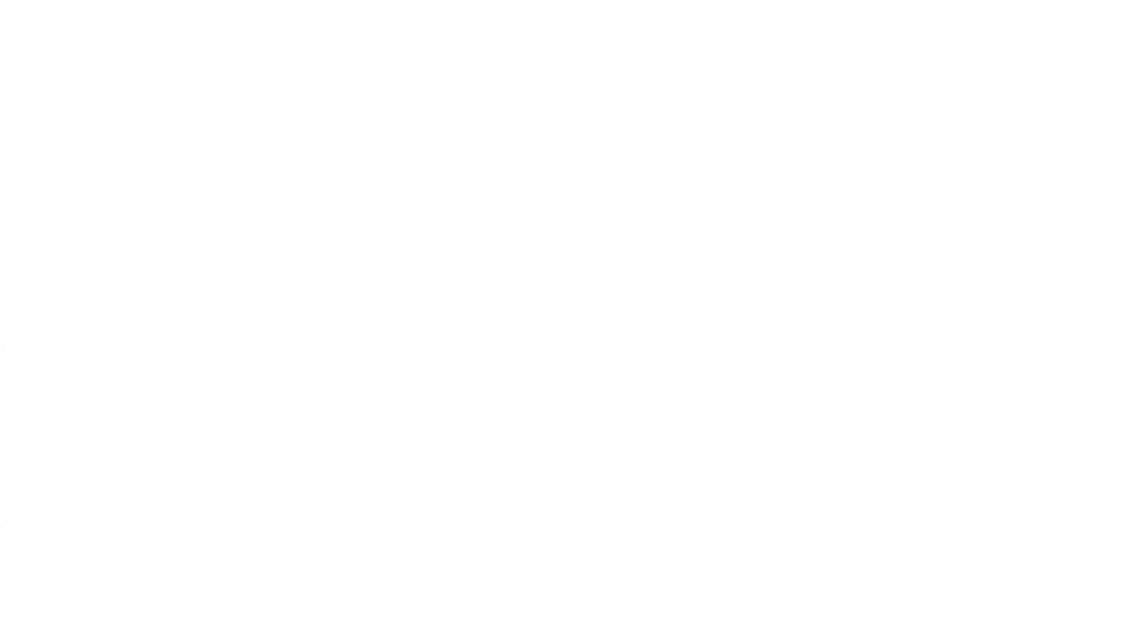
pyautogui.write('xma')
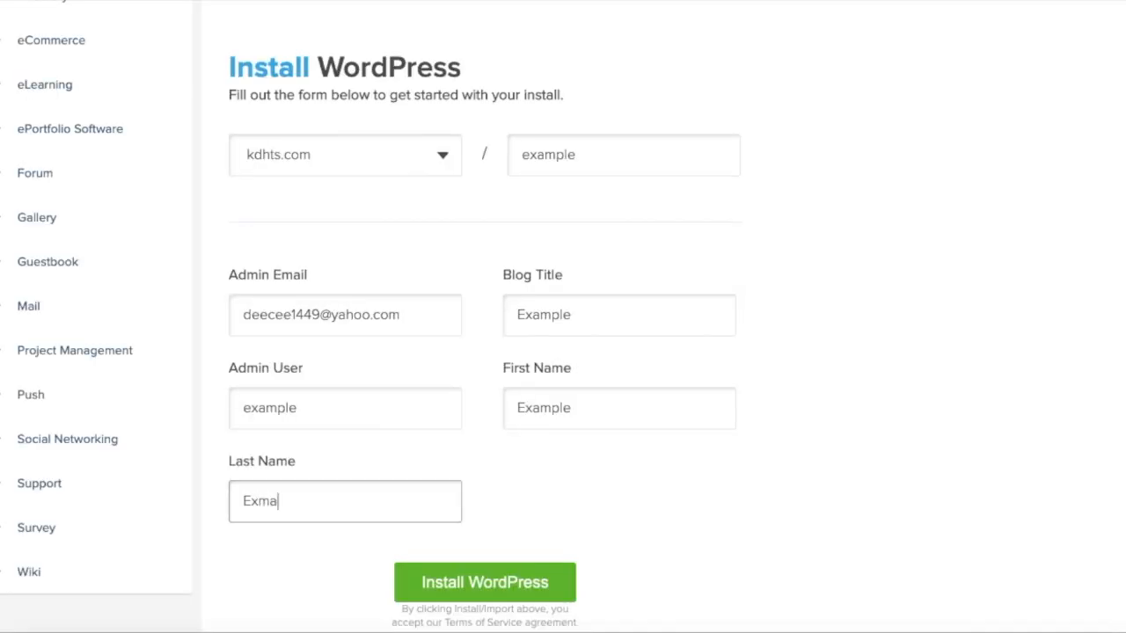
pyautogui.press('BackSpace')
pyautogui.press('BackSpace')
pyautogui.write('ample')
# Start the WordPress installation with the completed form and decline the theme upgrade offer.
pyautogui.click(676, 551)
pyautogui.scroll(2, 676, 550)
pyautogui.scroll(-4, 675, 550)
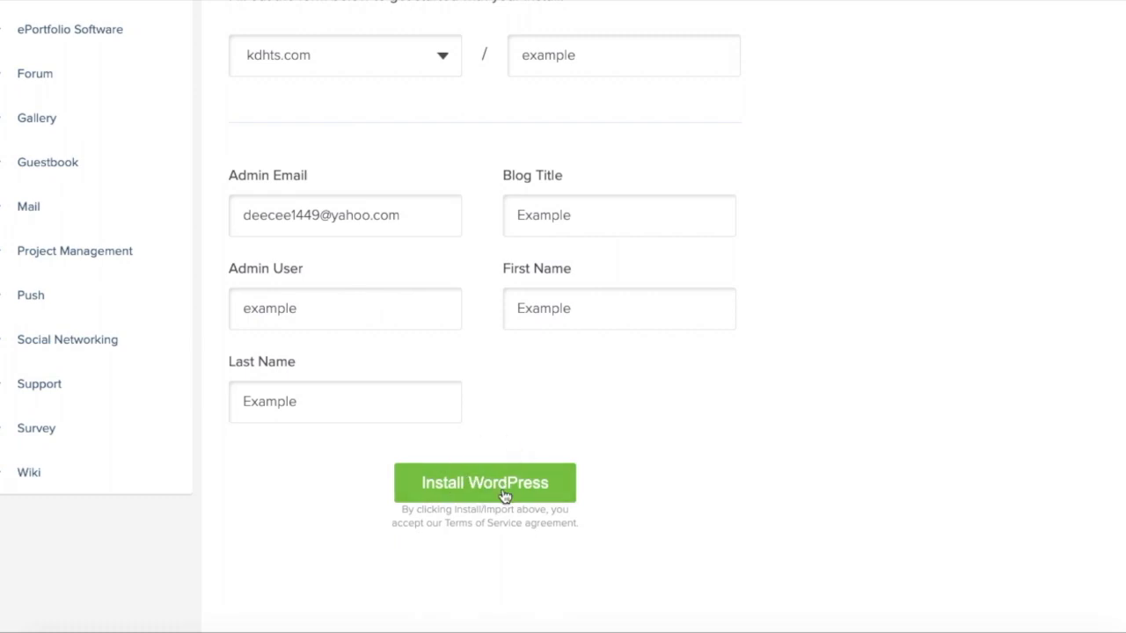
pyautogui.click(502, 495)
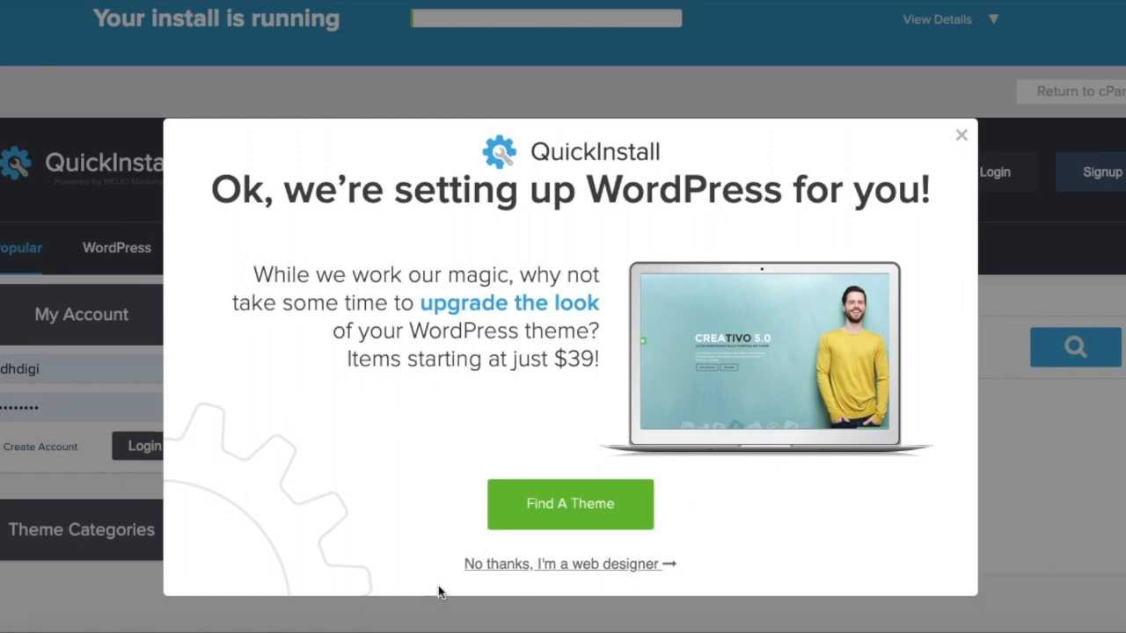
pyautogui.click(595, 568)
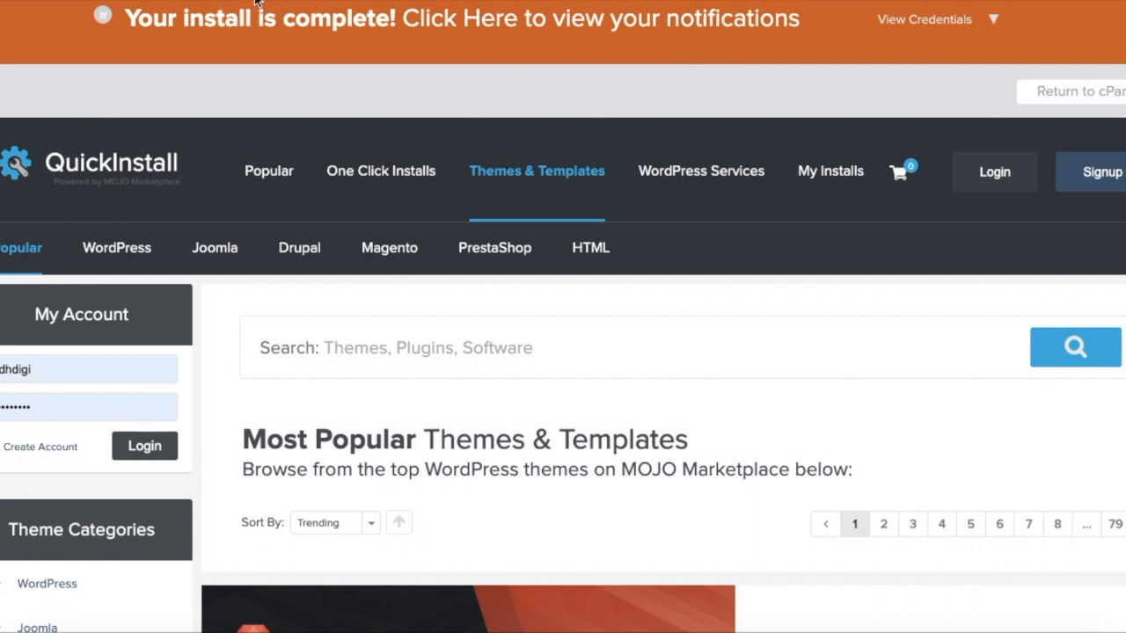
# Show the new install's credentials, open its wp-admin address and copy the generated password.
pyautogui.click(915, 25)
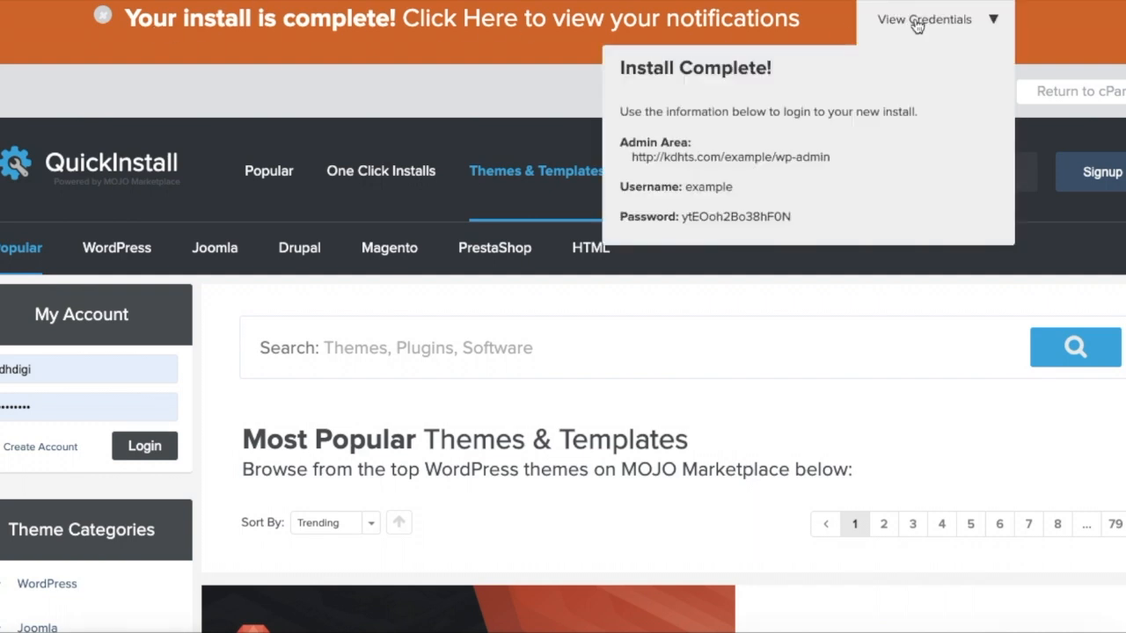
pyautogui.click(803, 161)
pyautogui.click(753, 161)
pyautogui.doubleClick(712, 216)
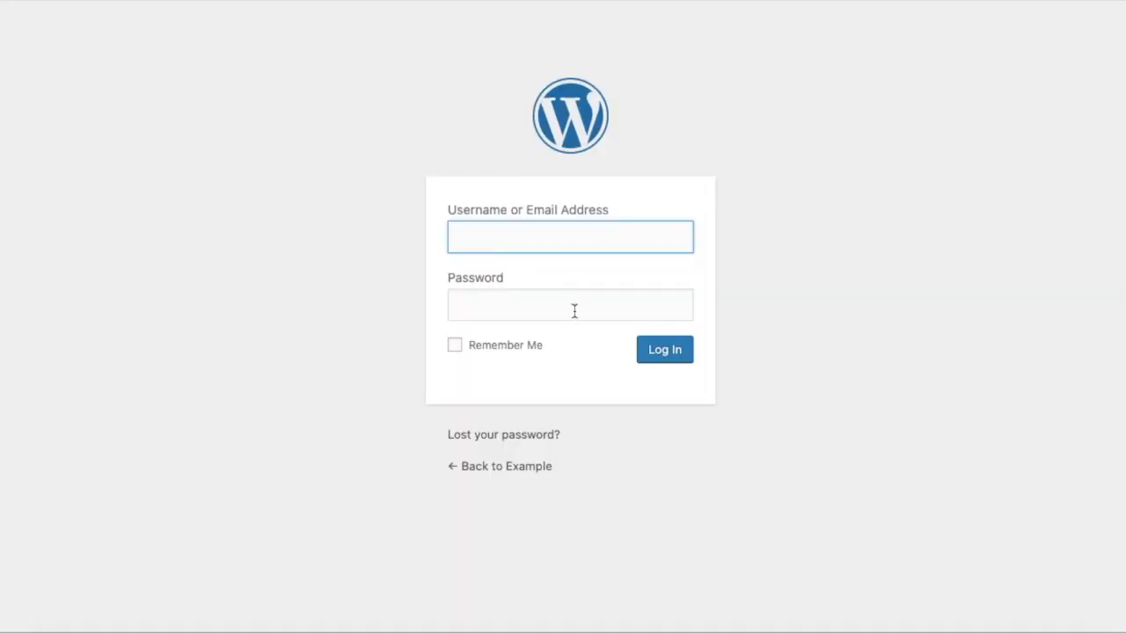
# Log in to WordPress with the administrator's email and the copied password, and dismiss the browser's offer to save the password.
pyautogui.click(581, 307)
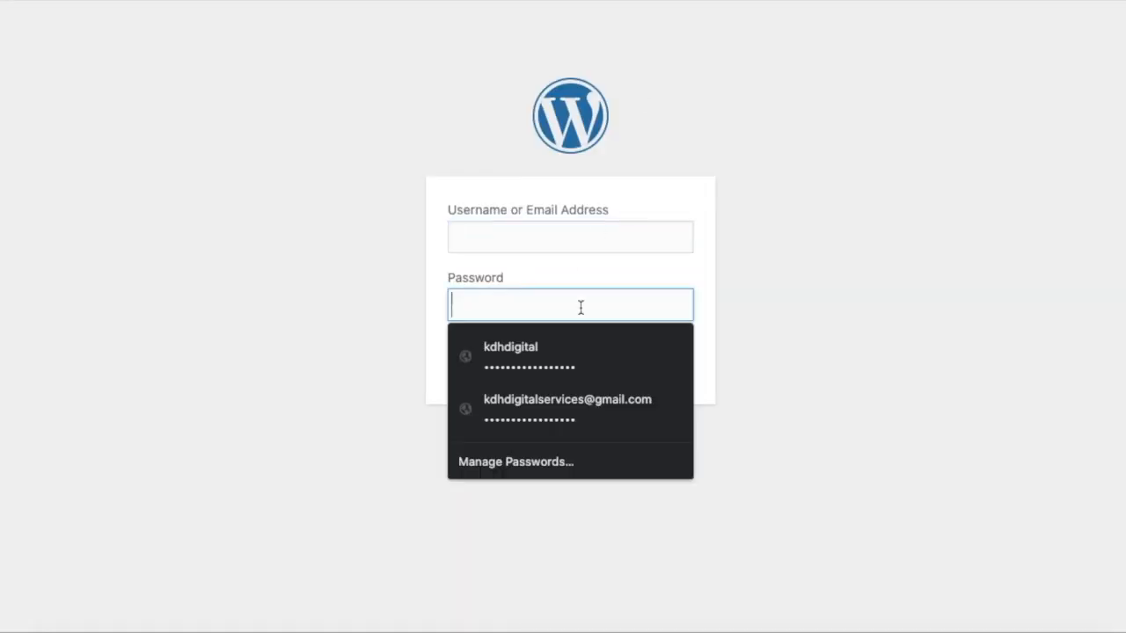
pyautogui.hotkey('ctrl', 'v')
pyautogui.click(613, 238)
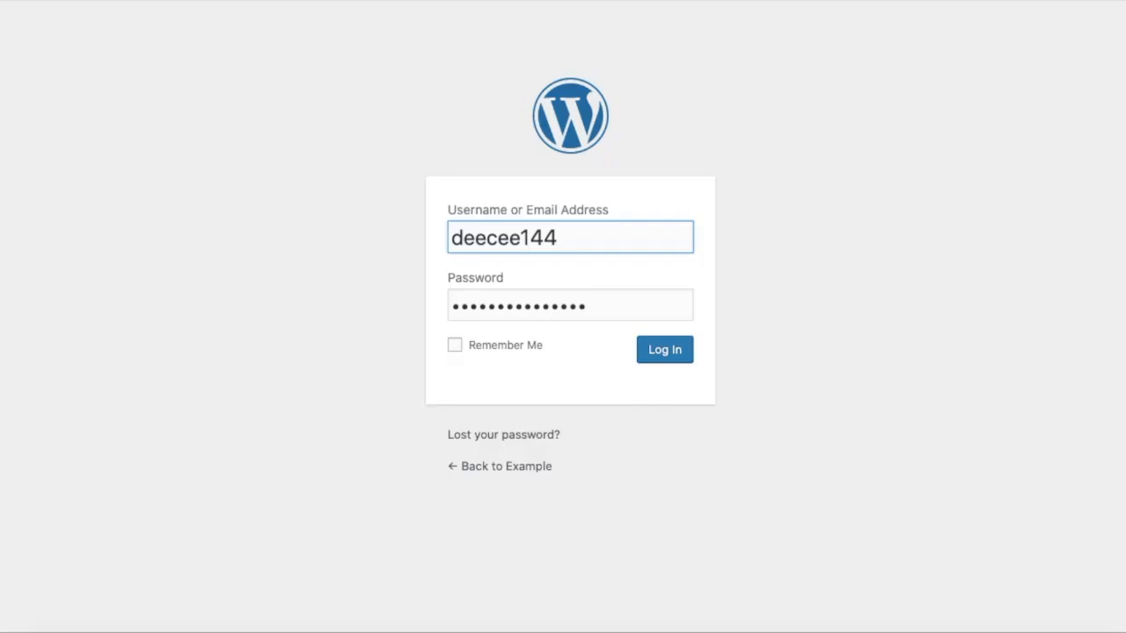
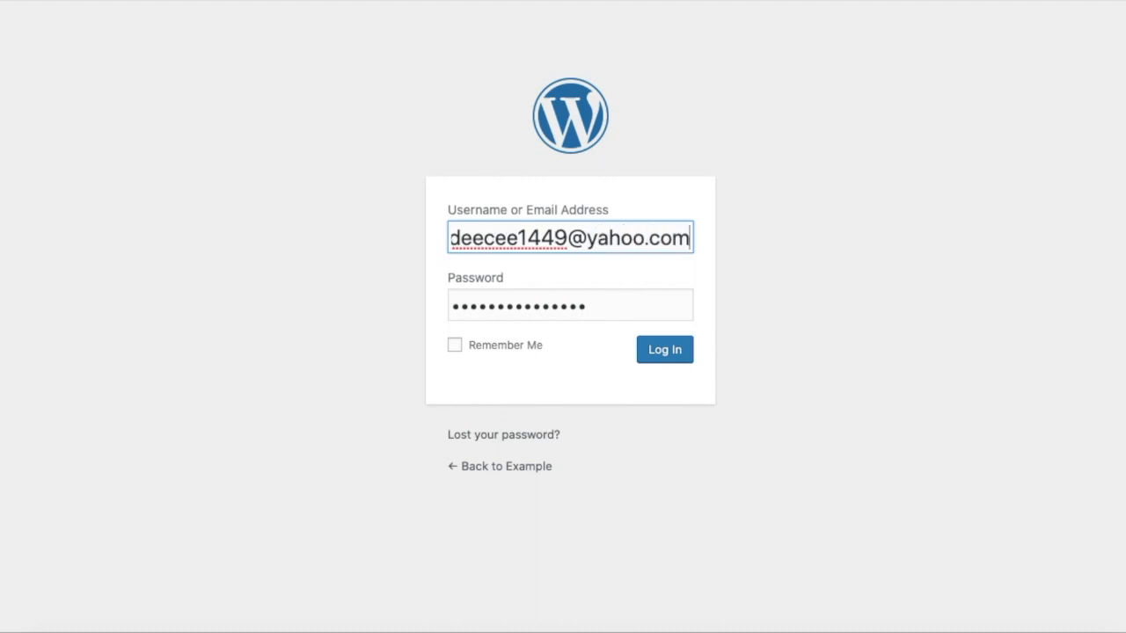
pyautogui.click(813, 288)
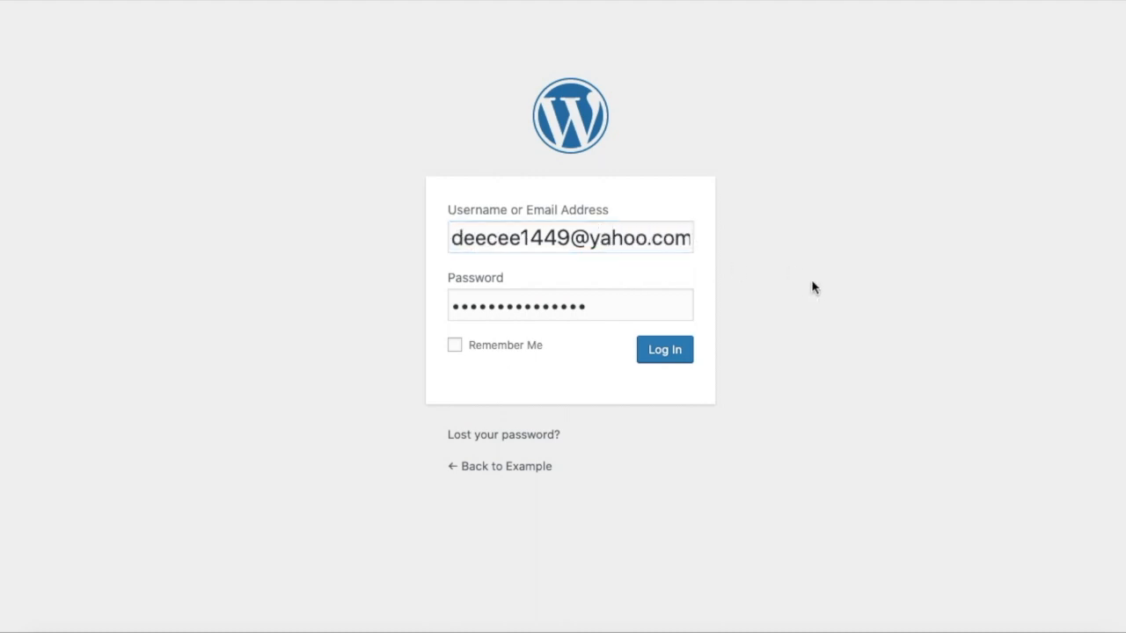
pyautogui.click(683, 353)
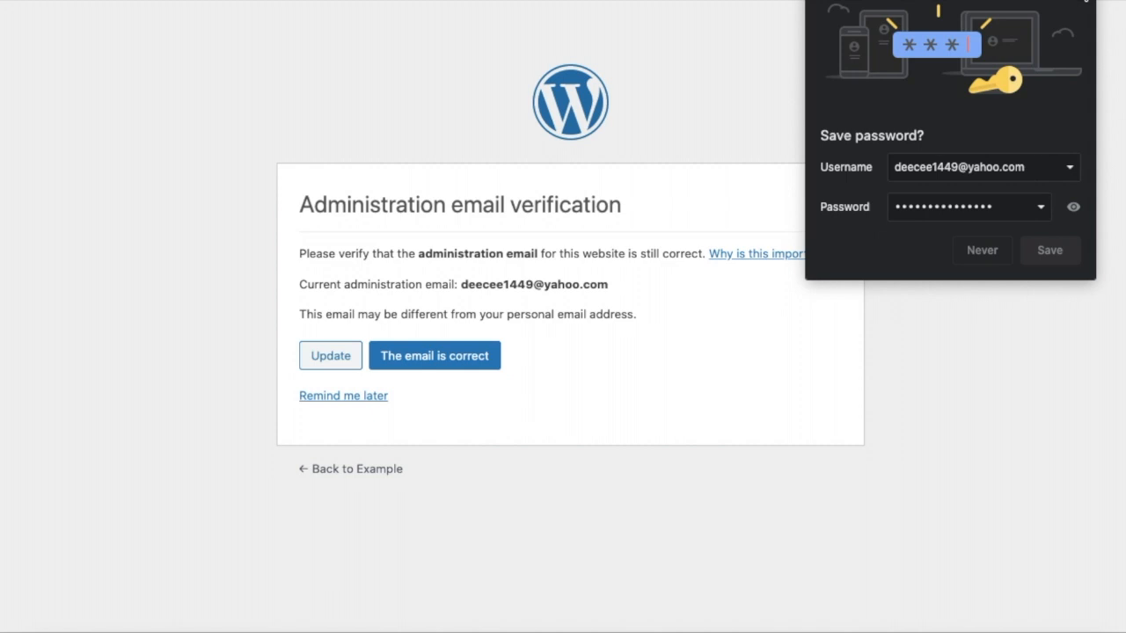
pyautogui.click(1086, 3)
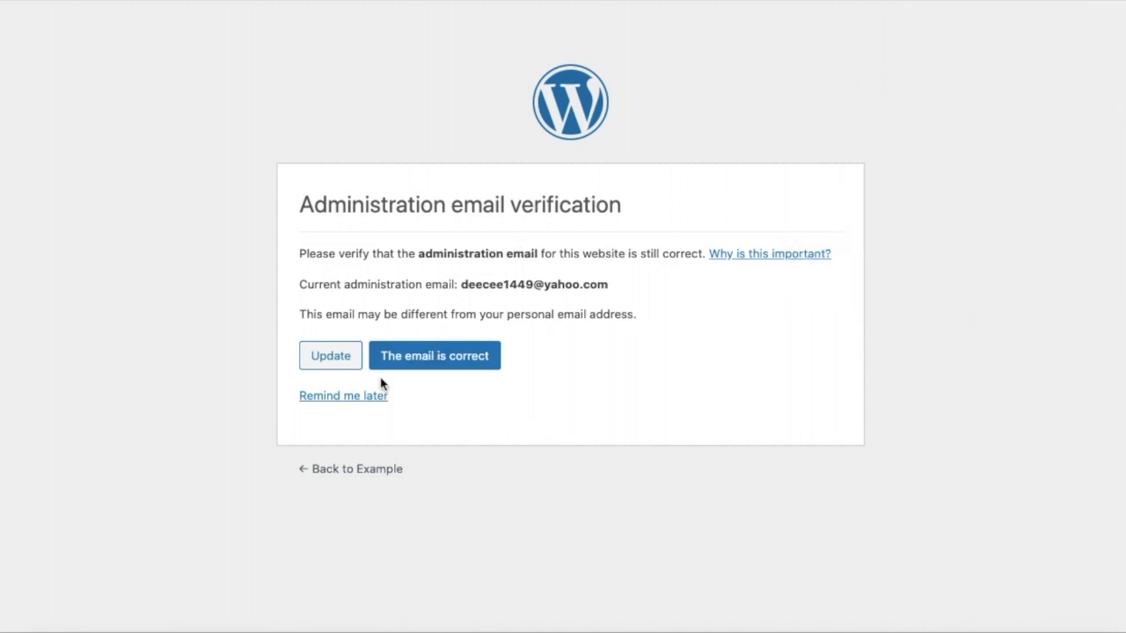
# Confirm that the site's administration email is correct and look over the WordPress dashboard and its admin sections.
pyautogui.click(404, 361)
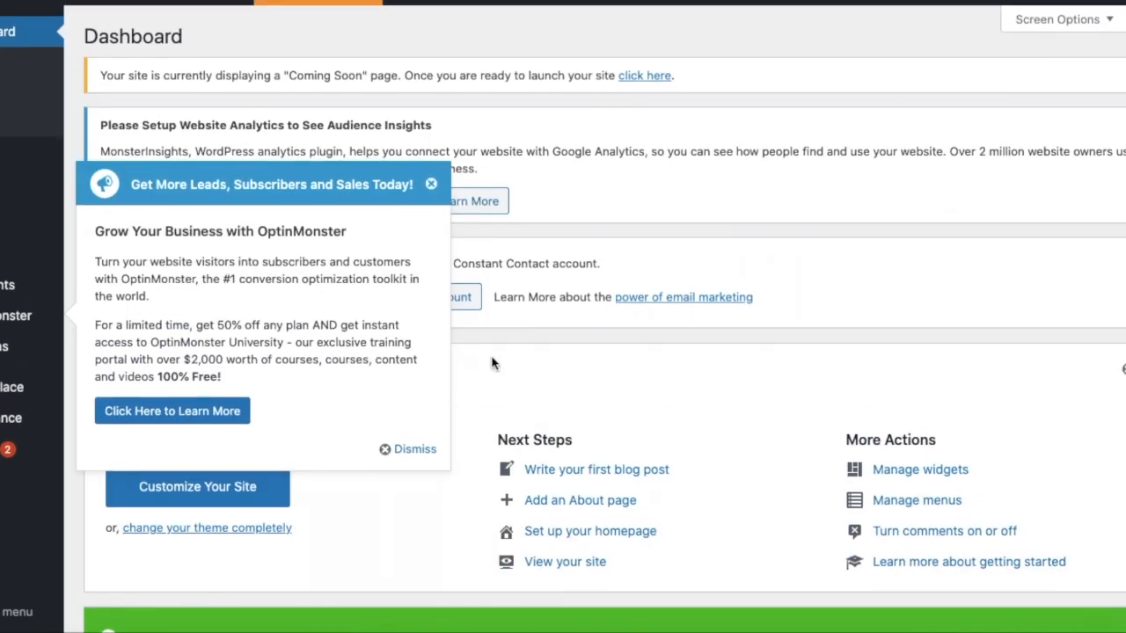
pyautogui.scroll(-10, 495, 359)
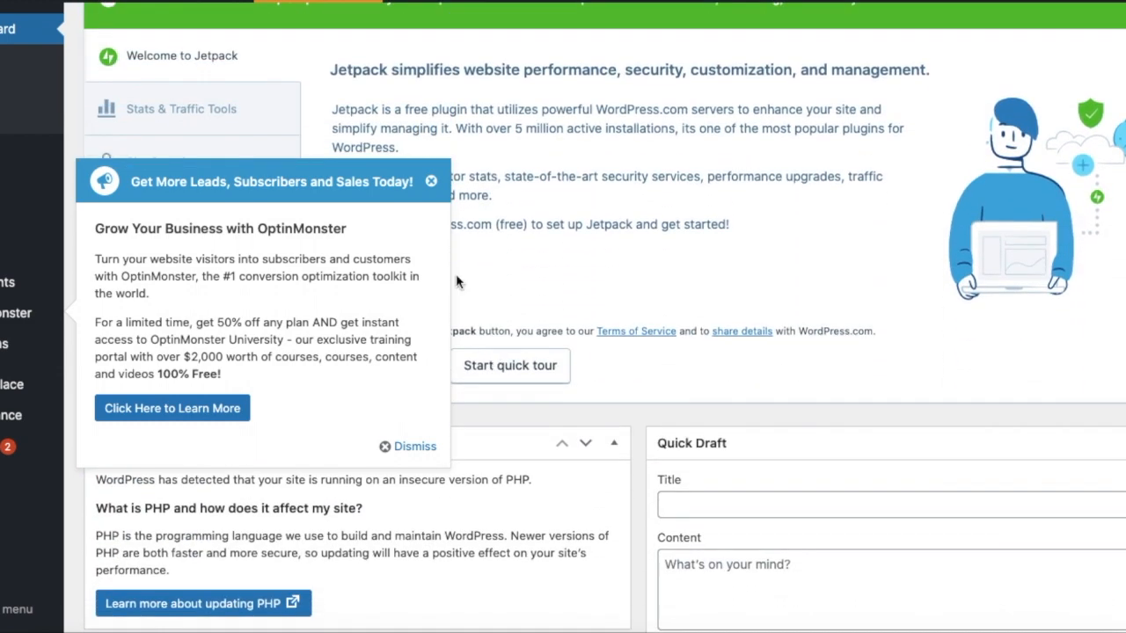
pyautogui.scroll(7, 437, 192)
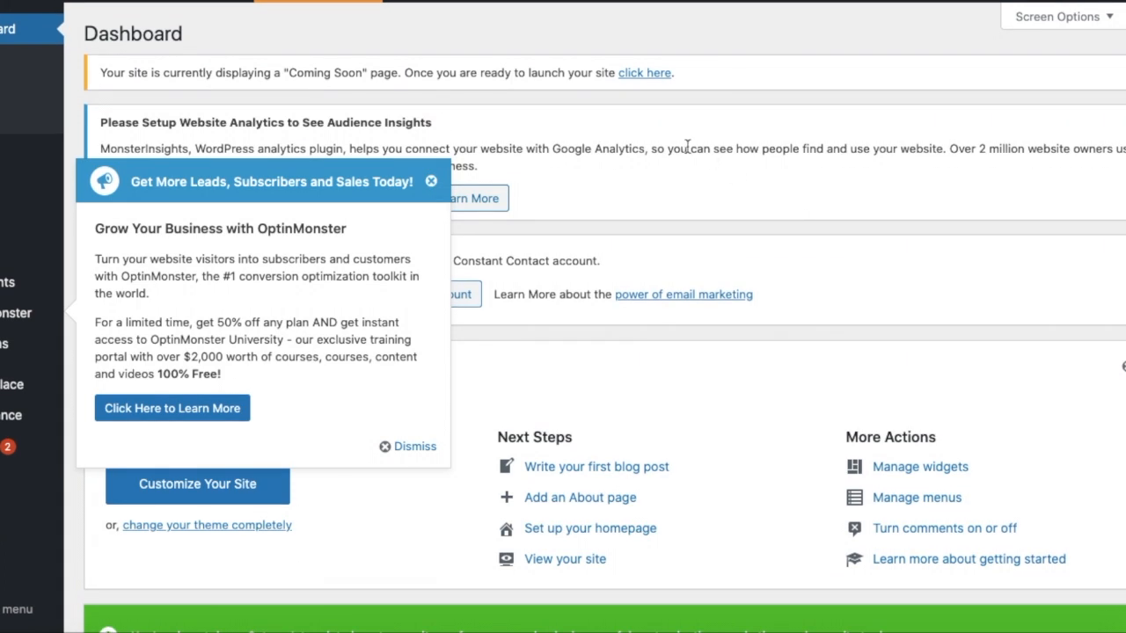
pyautogui.moveTo(16, 3)
pyautogui.moveTo(26, 477)
pyautogui.scroll(-3, 26, 478)
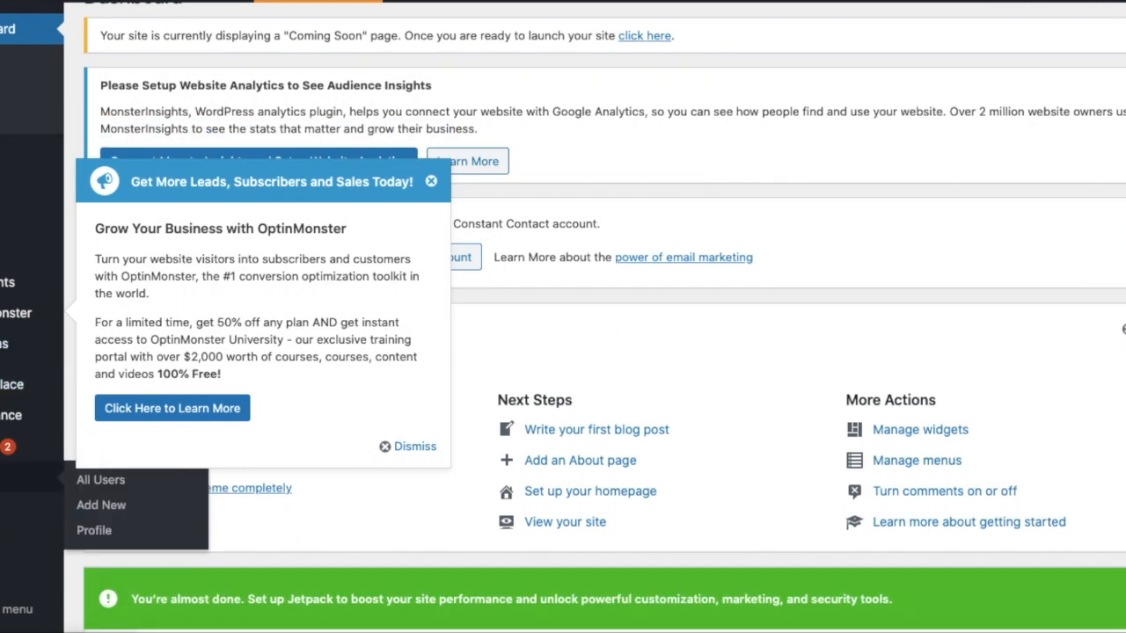
pyautogui.scroll(3, 27, 478)
pyautogui.scroll(-1, 27, 483)
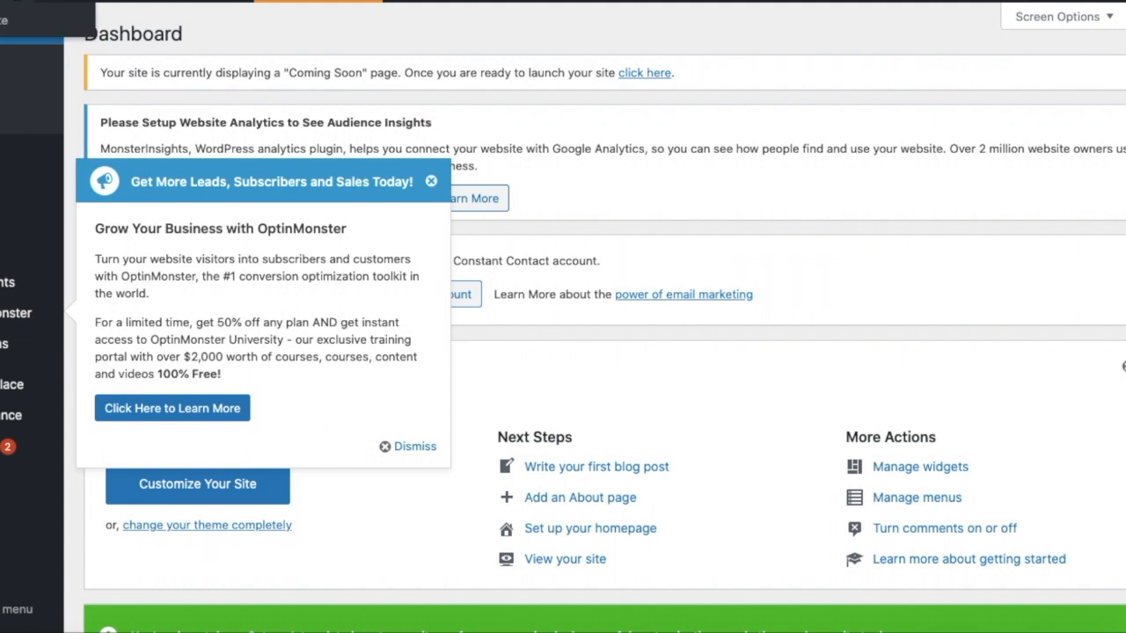
# Visit the new Example site from the dashboard and look over its front page from the first post to the widgets.
pyautogui.click(3, 32)
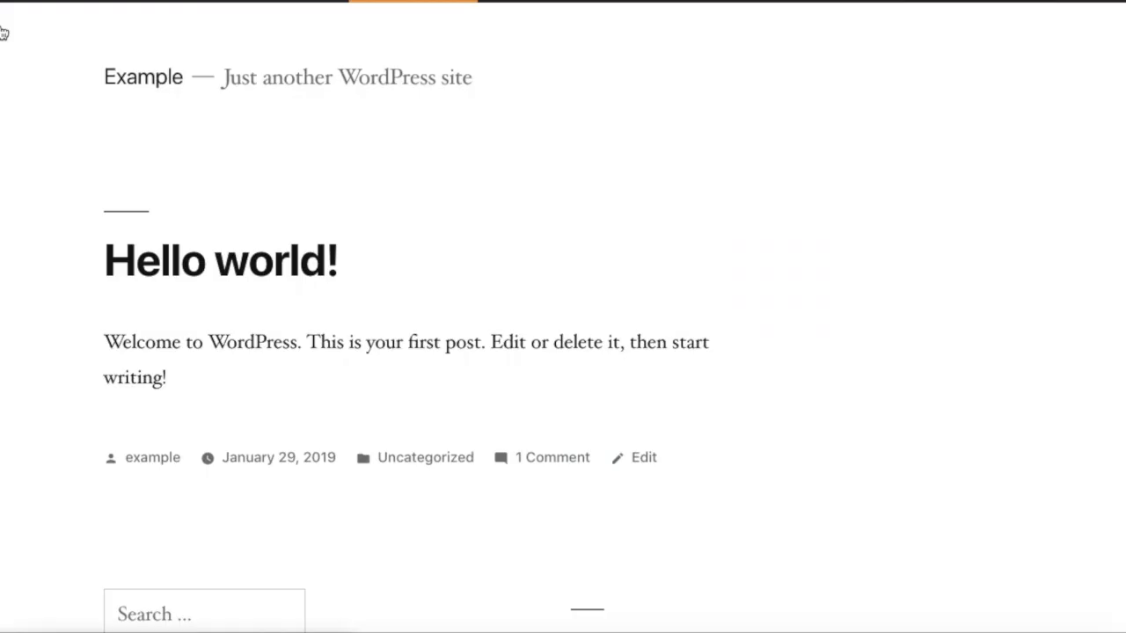
pyautogui.scroll(-3, 133, 284)
pyautogui.scroll(-6, 135, 284)
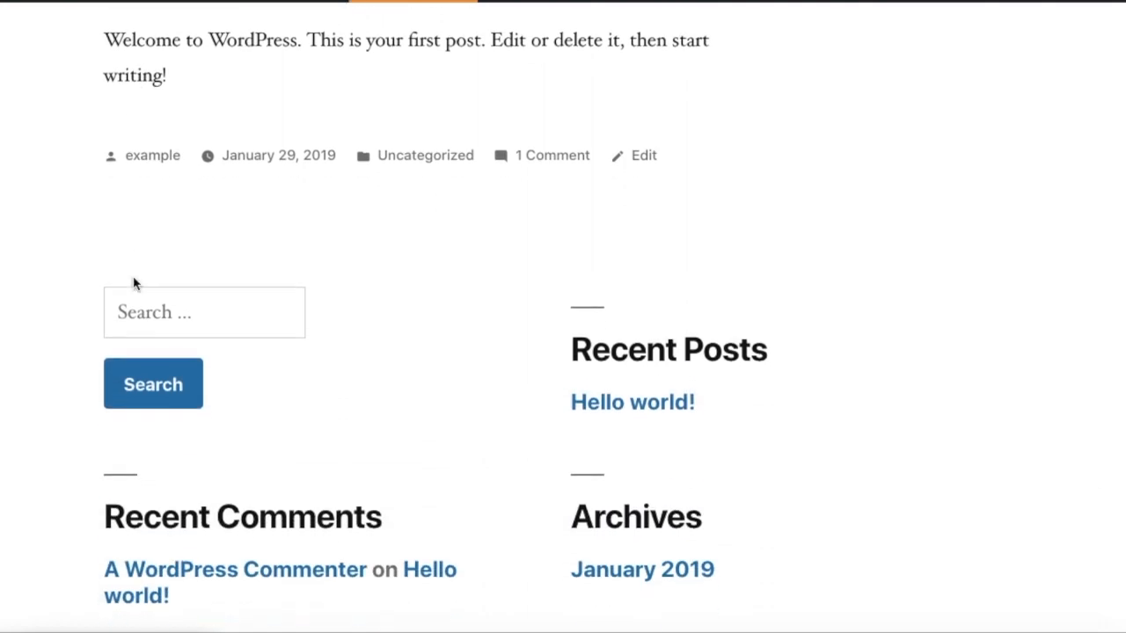
pyautogui.scroll(8, 136, 284)
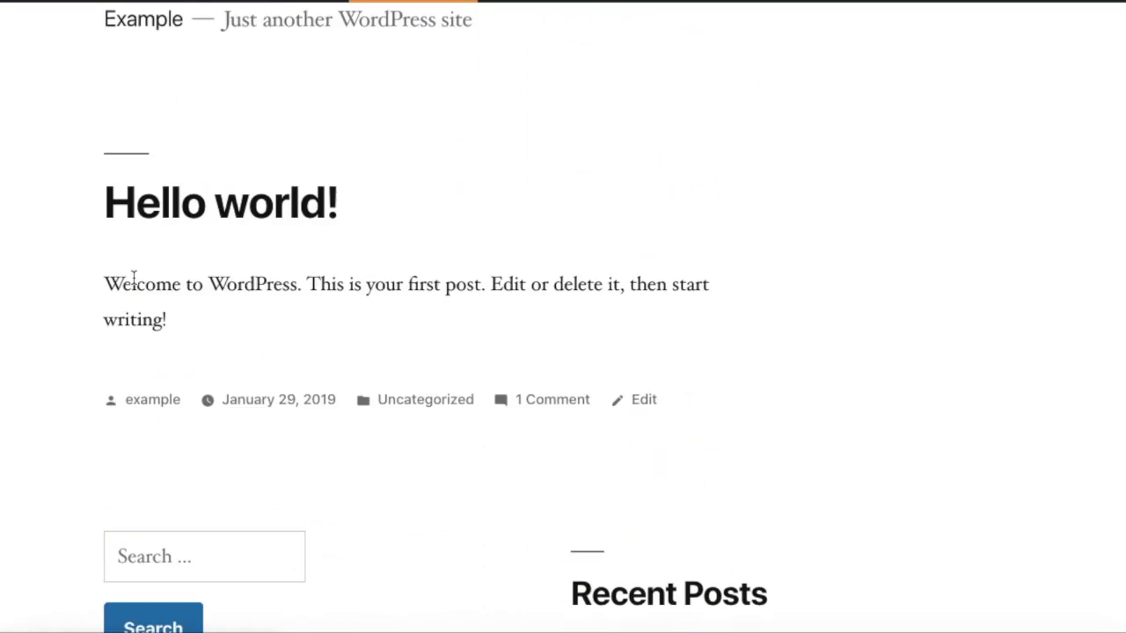